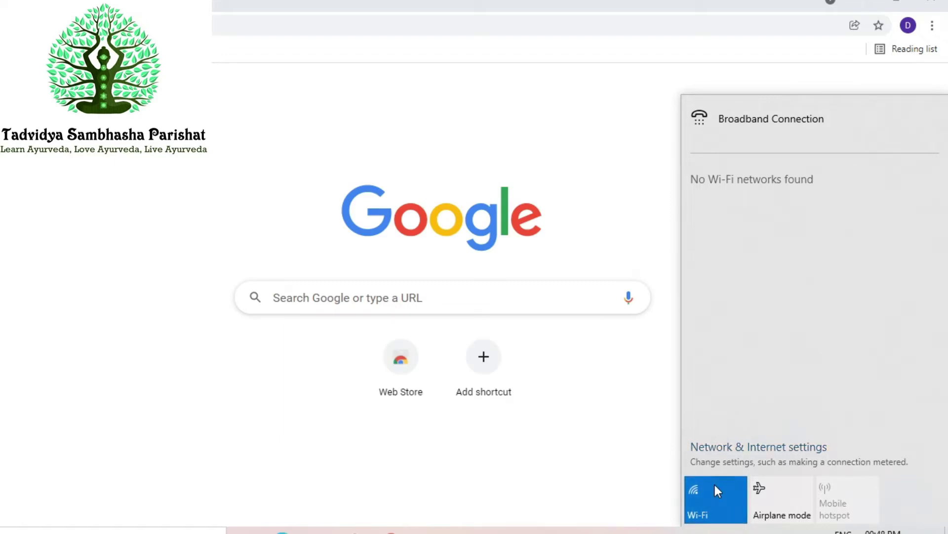
click(712, 504)
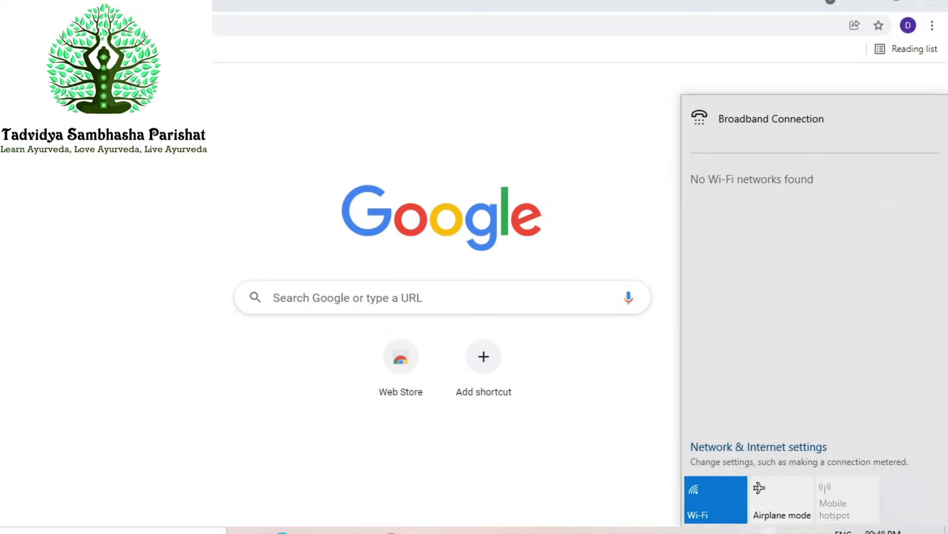
click(752, 531)
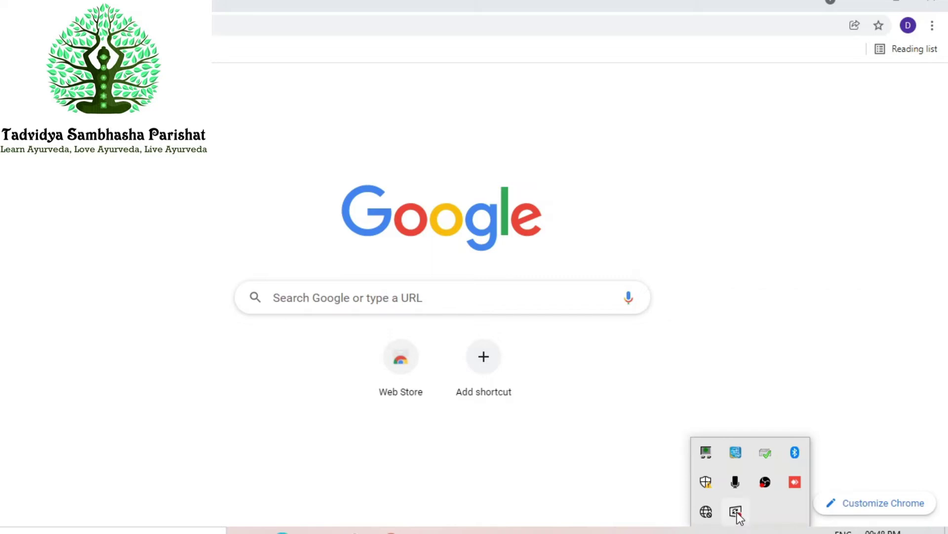
click(736, 511)
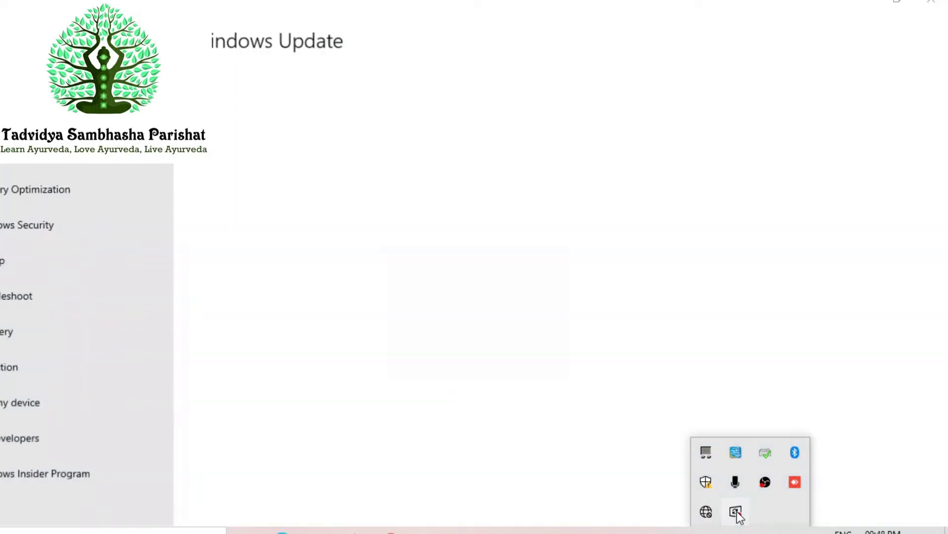
right_click(737, 513)
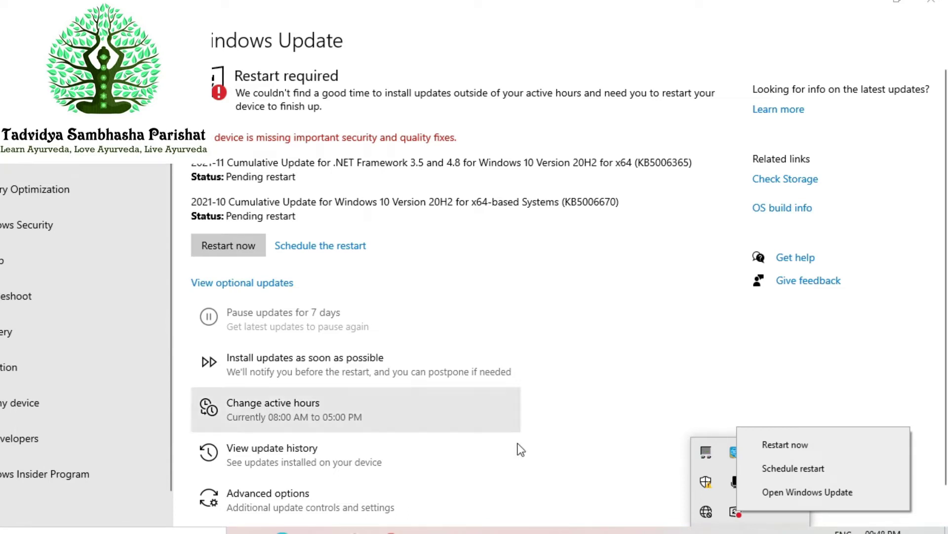
Step: Check the system's network list for available Wi-Fi networks
click(707, 512)
click(707, 512)
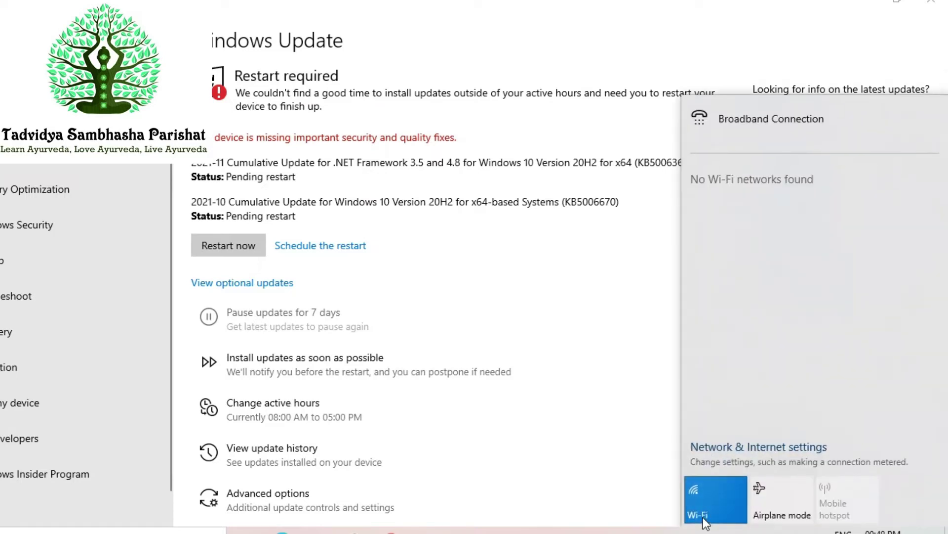
click(786, 515)
click(788, 515)
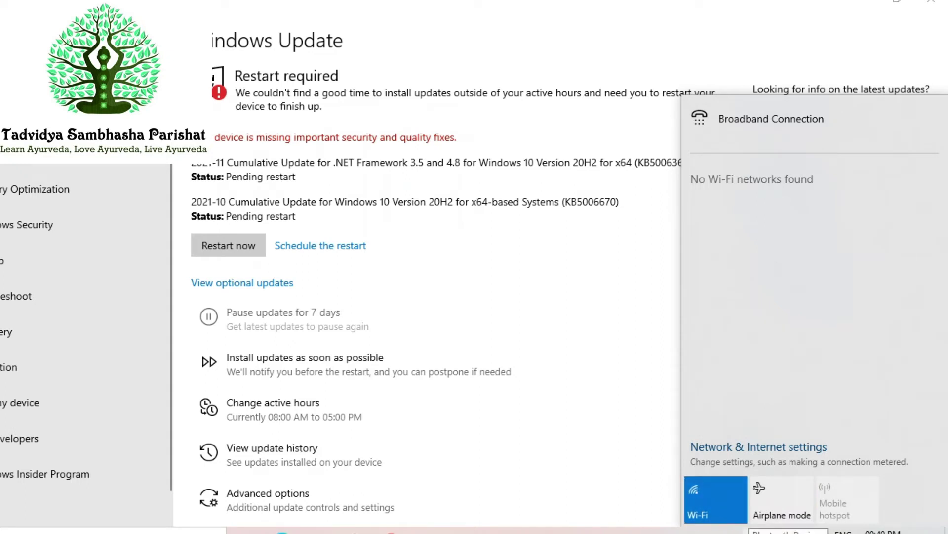
click(748, 531)
right_click(746, 451)
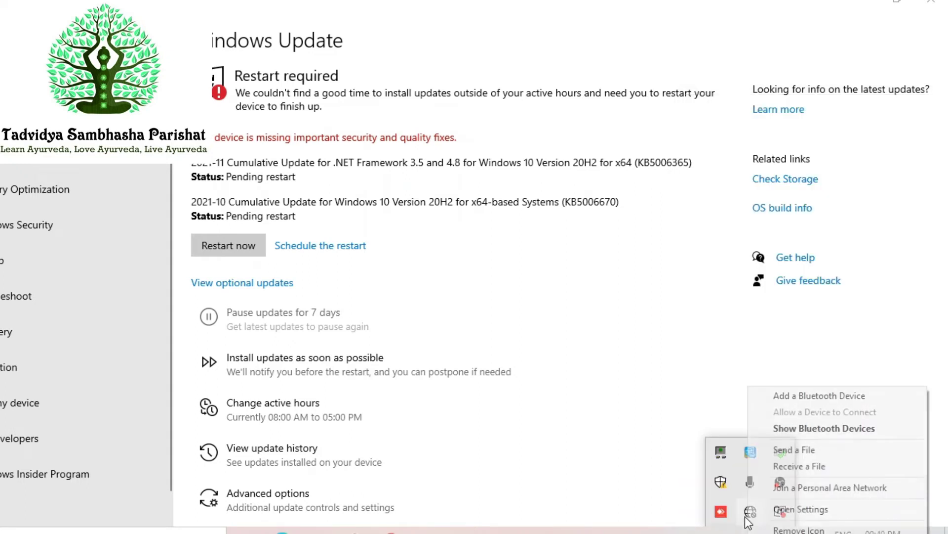
click(720, 521)
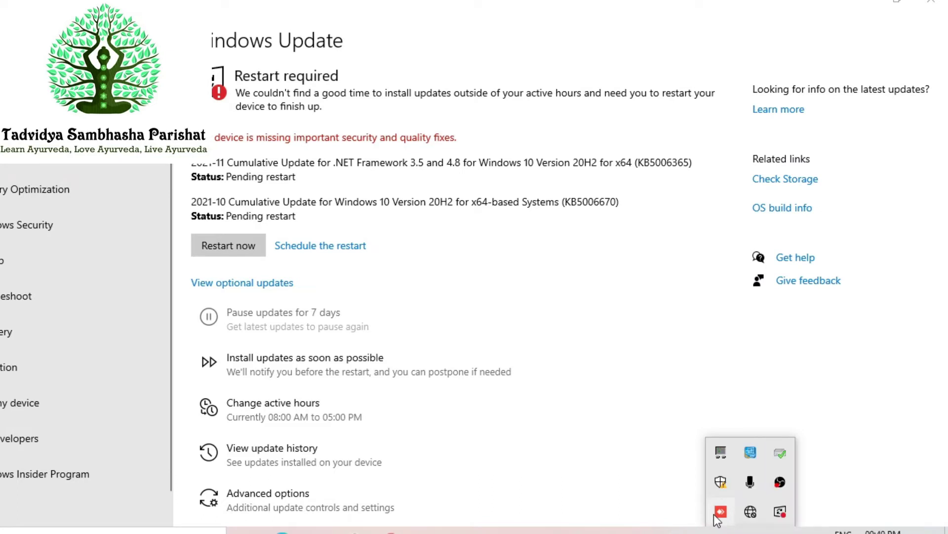
click(750, 514)
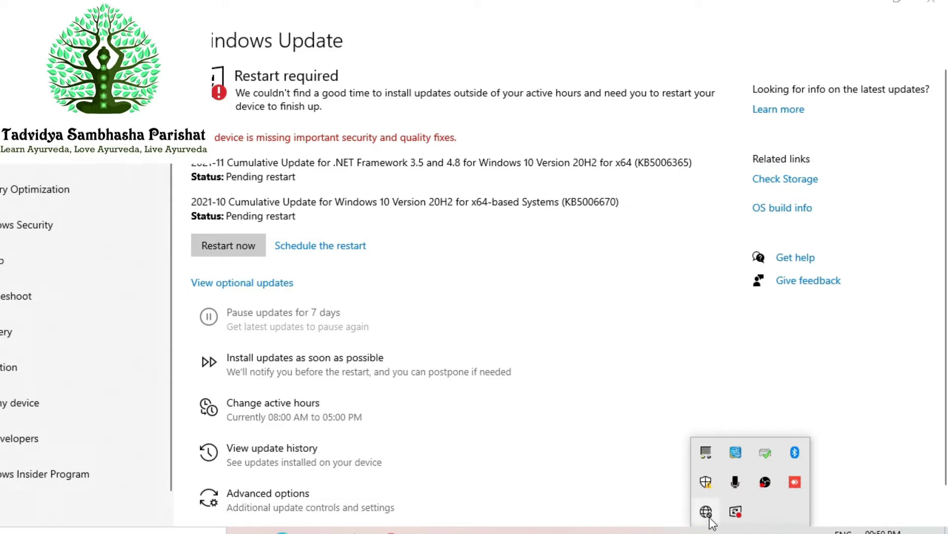
click(707, 513)
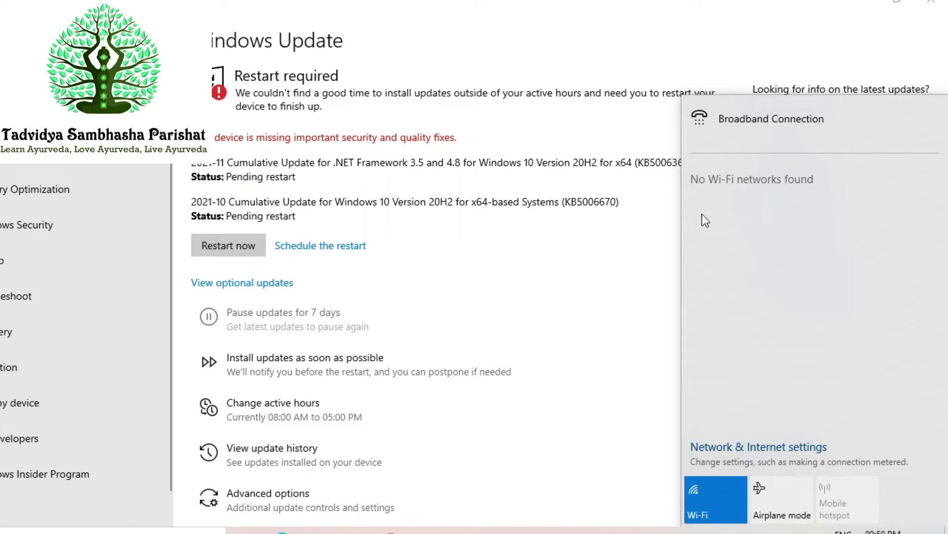
click(662, 397)
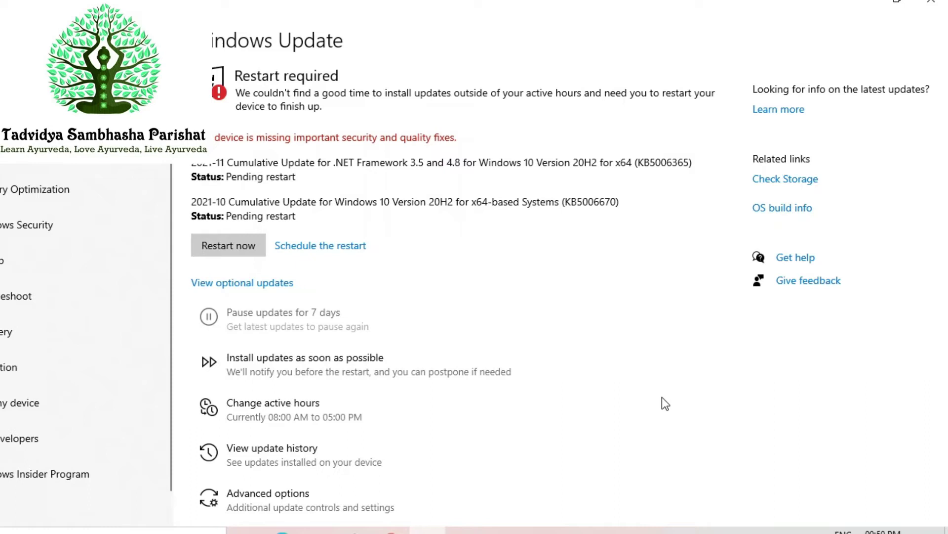
Step: Close the Windows Update window and open the Network & Internet settings
click(937, 9)
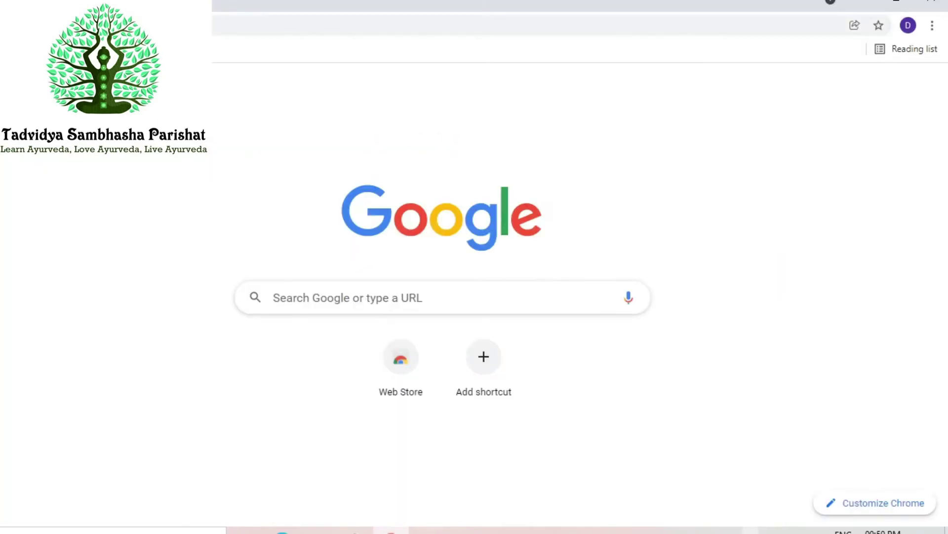
click(750, 531)
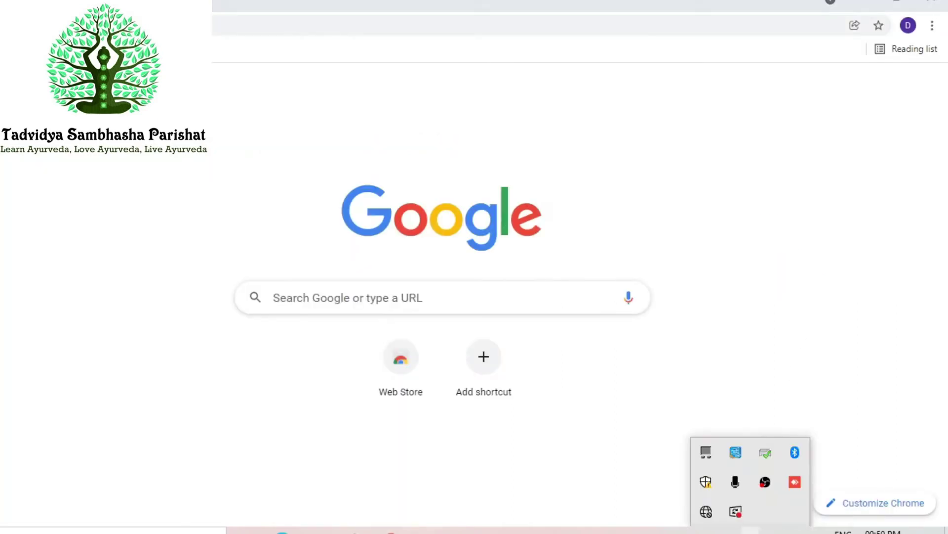
click(706, 511)
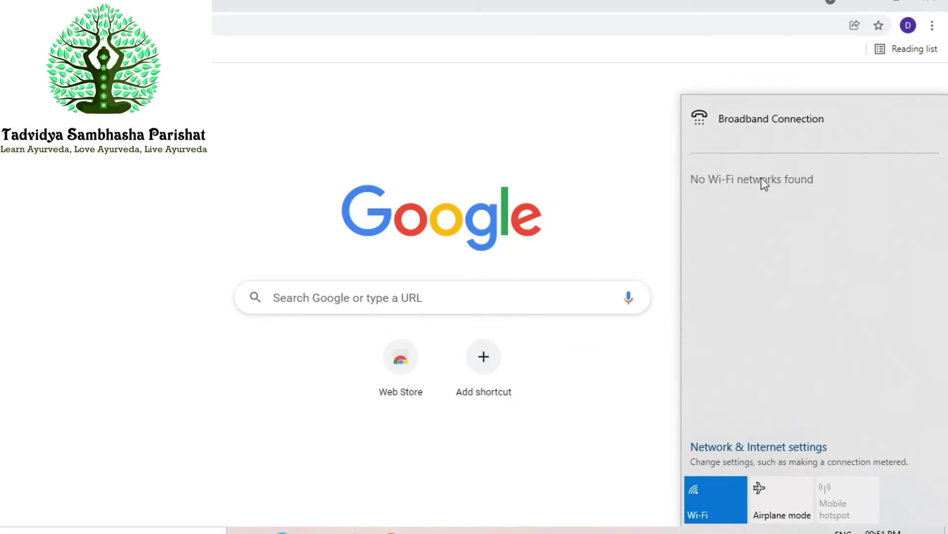
click(801, 448)
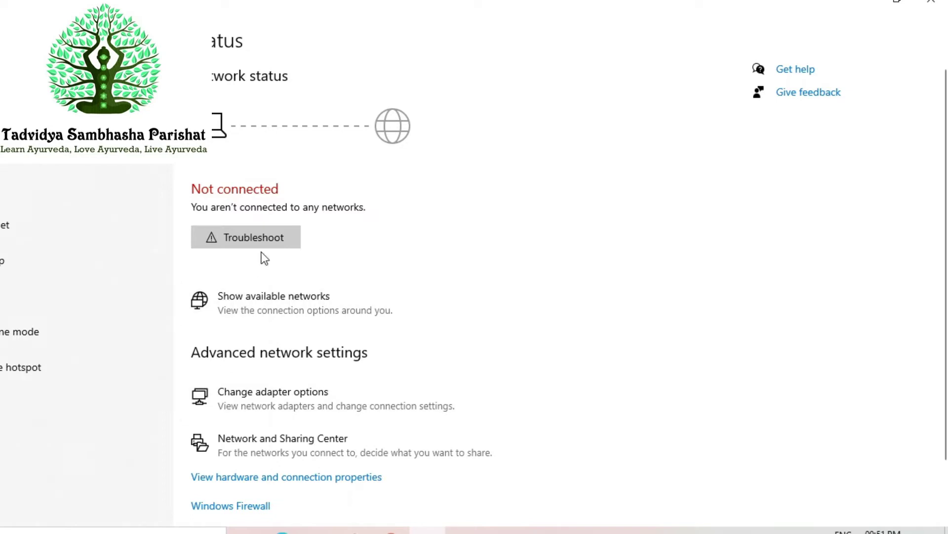
Step: Start the network troubleshooter and check the available networks while it detects problems
click(259, 233)
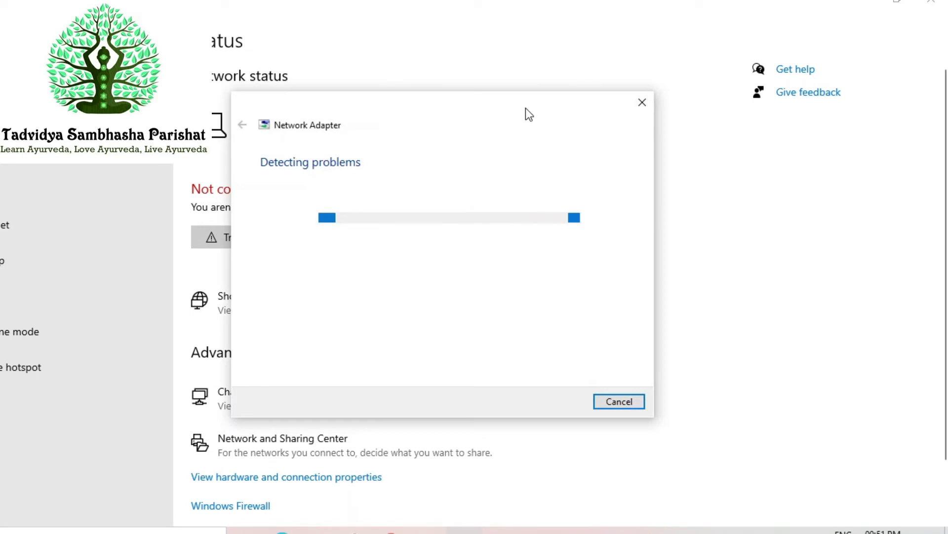
drag(526, 109, 726, 73)
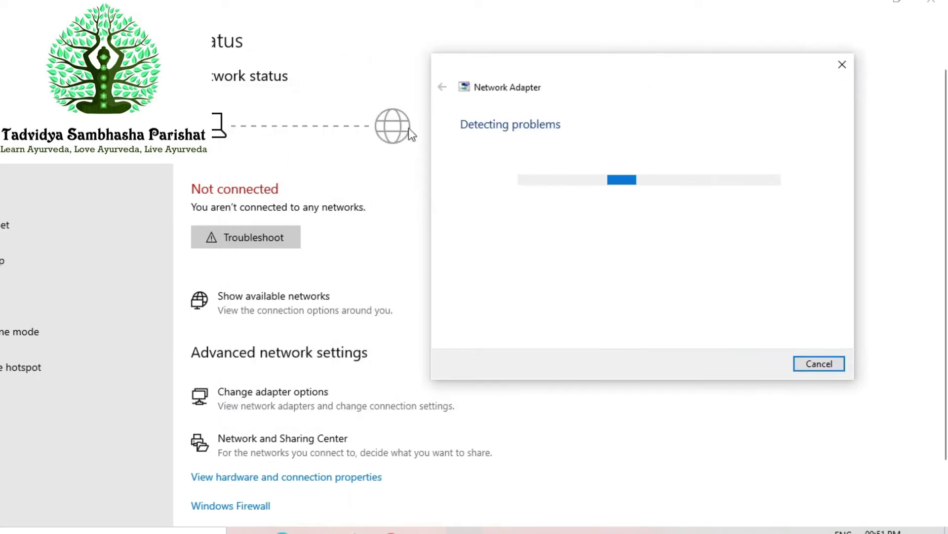
click(279, 304)
click(313, 303)
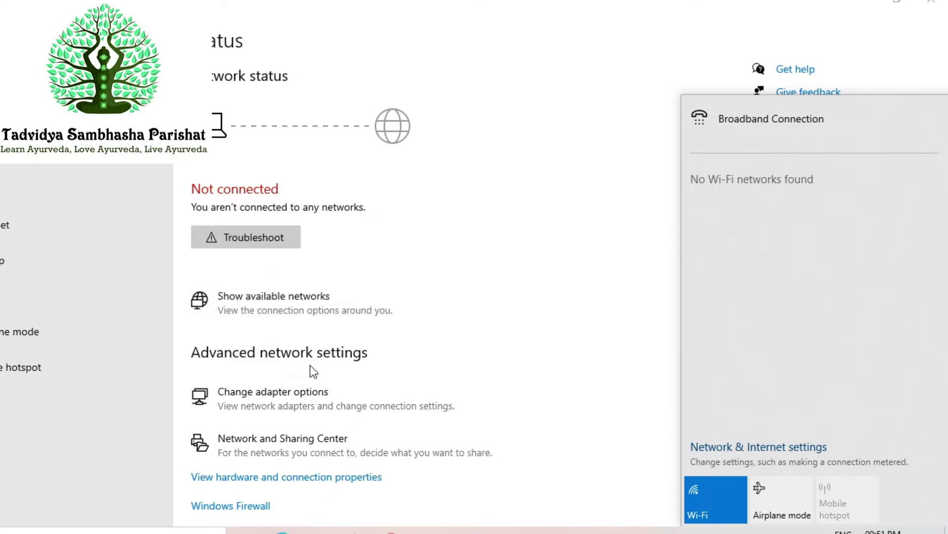
click(324, 446)
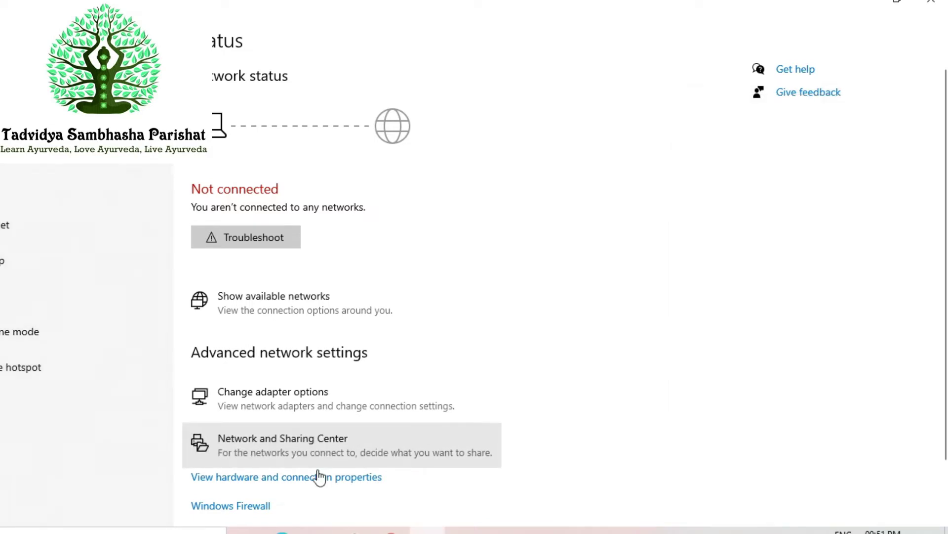
Step: Look through the Mobile hotspot and Wi-Fi settings and return to the network Status page
click(87, 366)
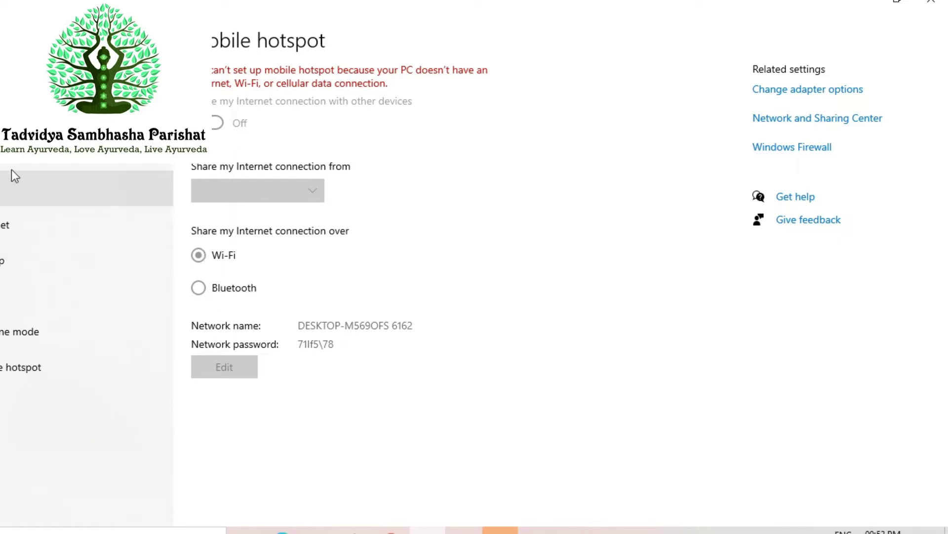
click(15, 187)
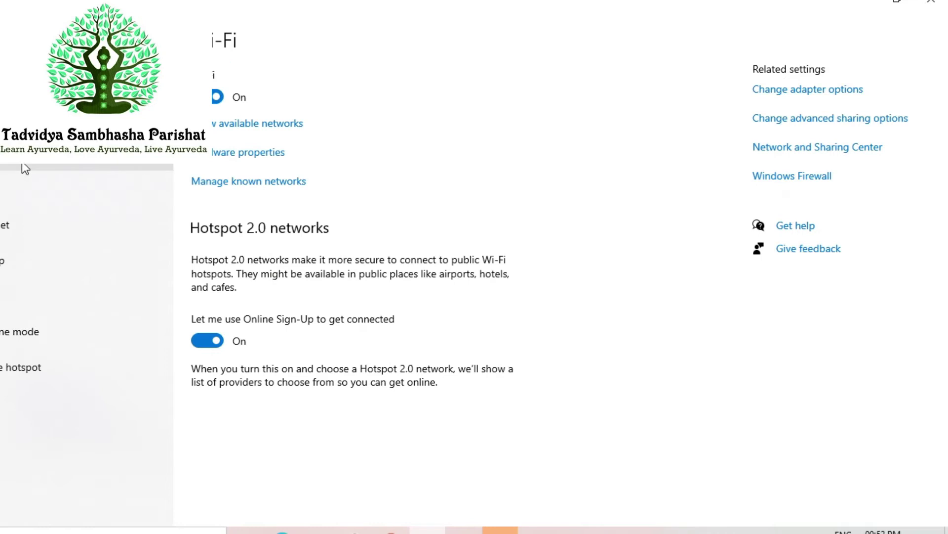
click(25, 168)
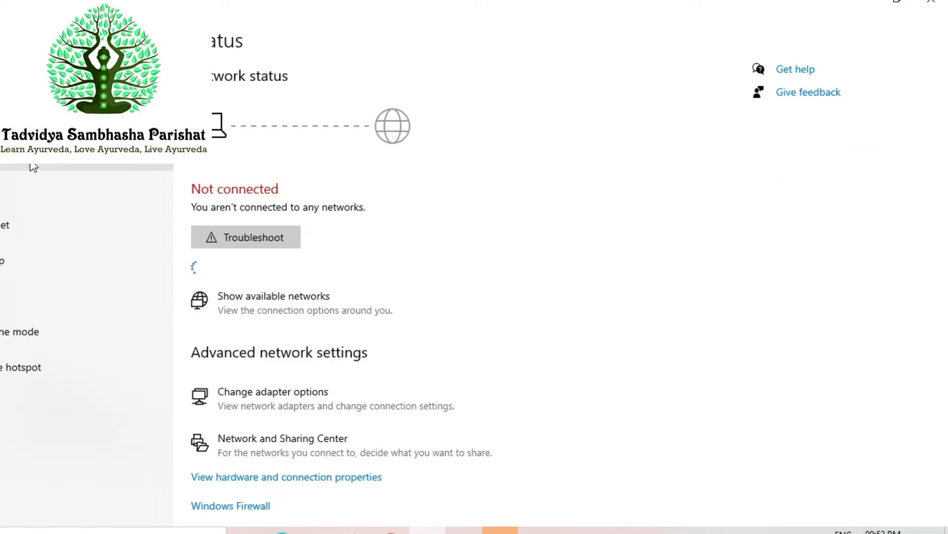
Step: Run the network troubleshooter's diagnosis on the Wi-Fi adapter
click(275, 239)
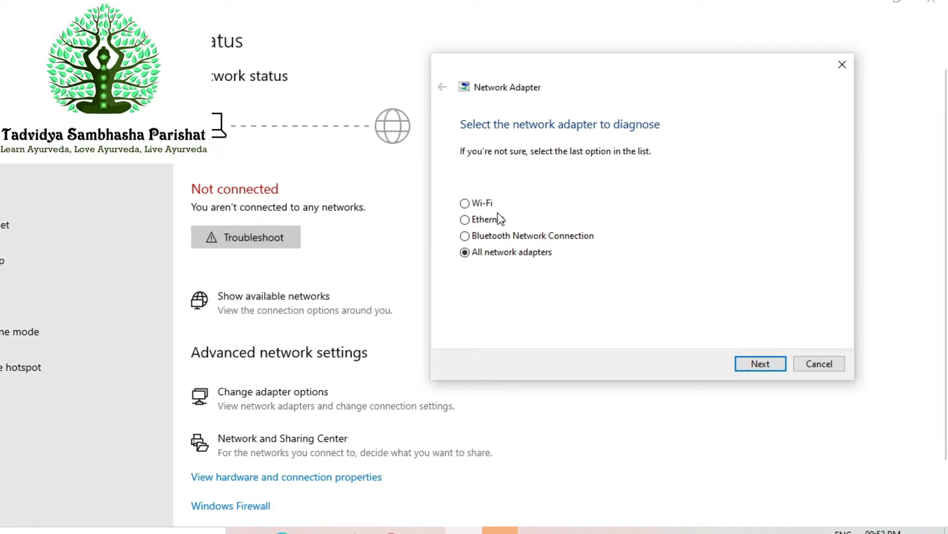
click(465, 204)
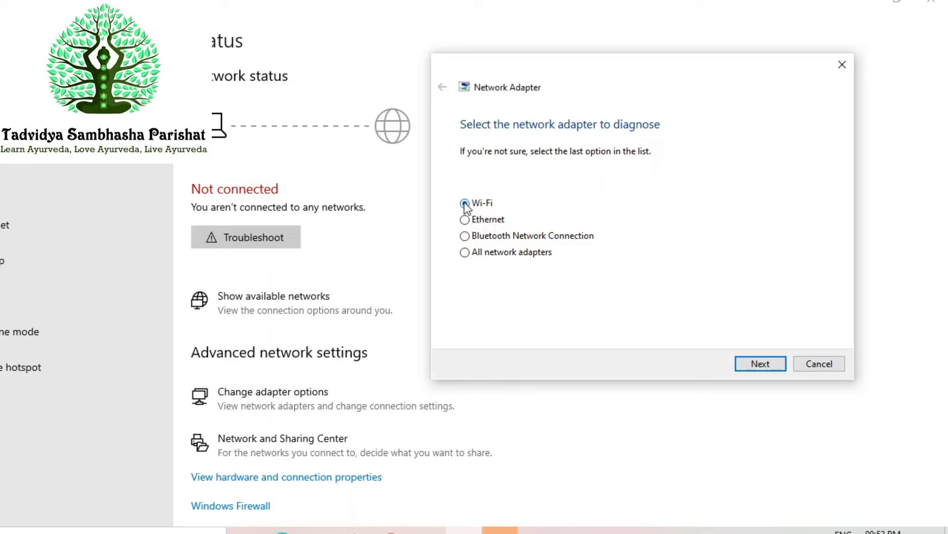
click(747, 364)
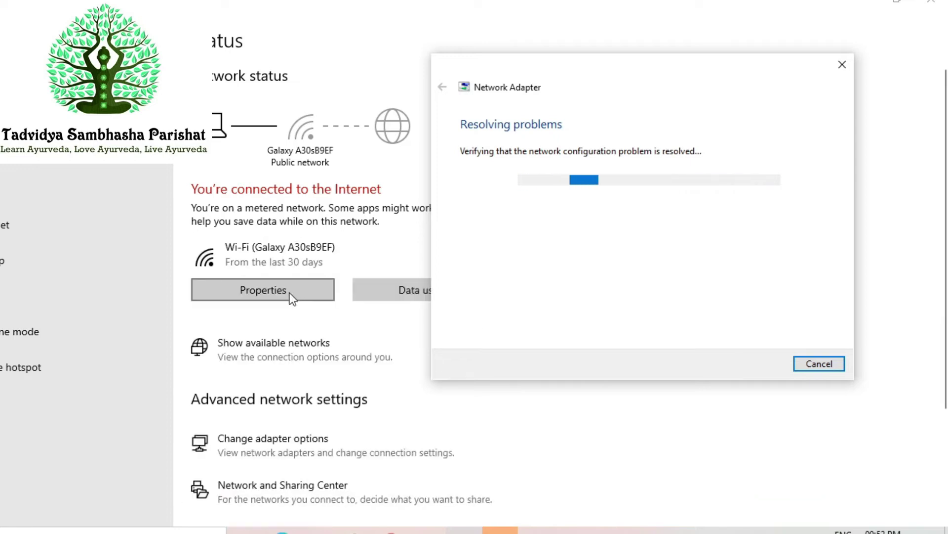
Step: View the connected Wi-Fi network's properties and check the connection status
click(290, 293)
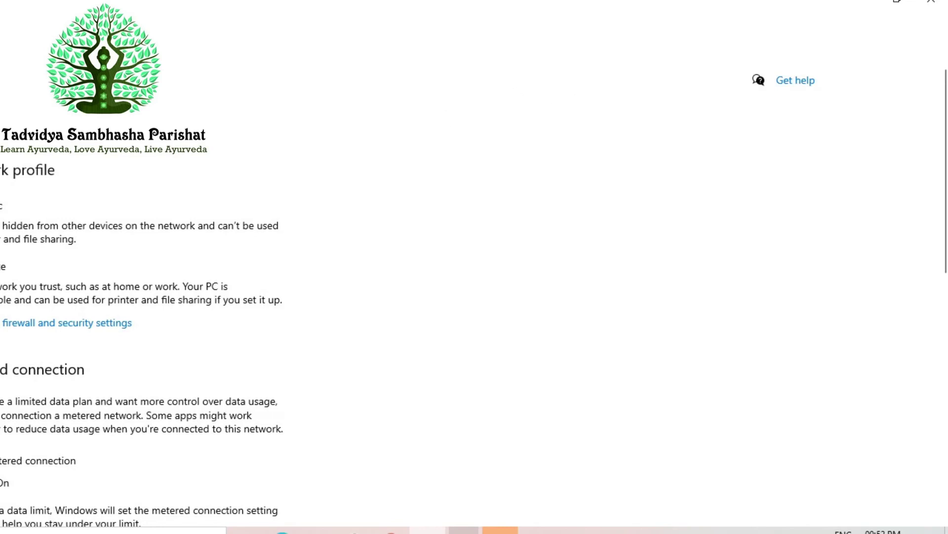
key(alt+Left)
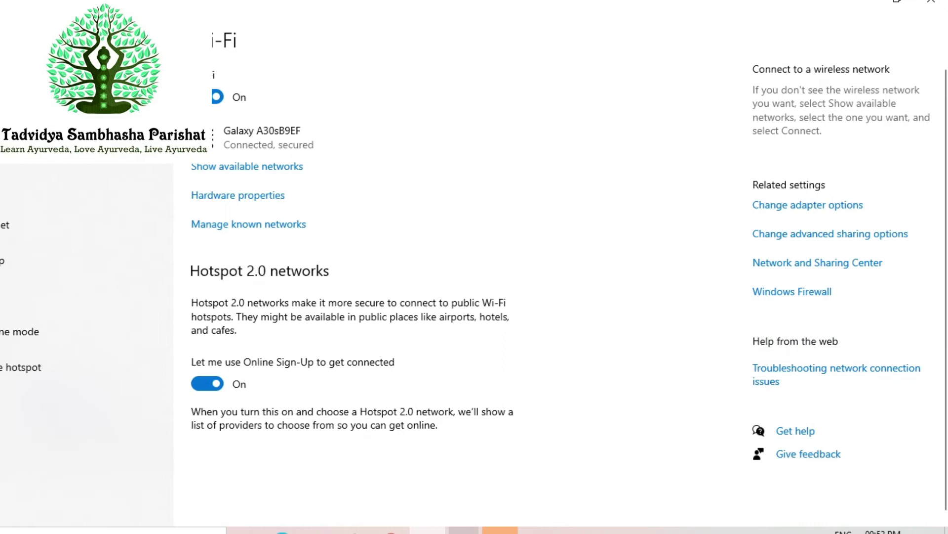
click(751, 530)
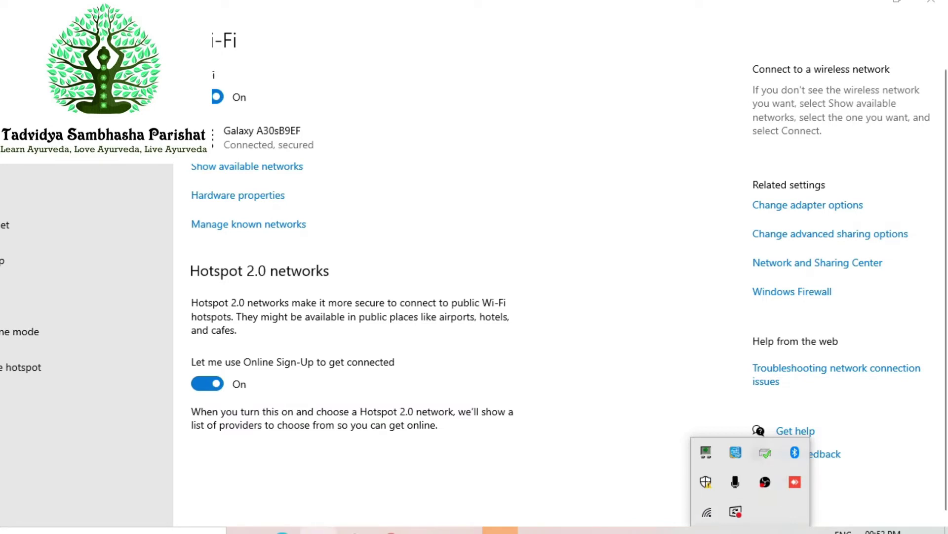
Step: Switch to Chrome and open Google Meet from the Google apps
click(391, 531)
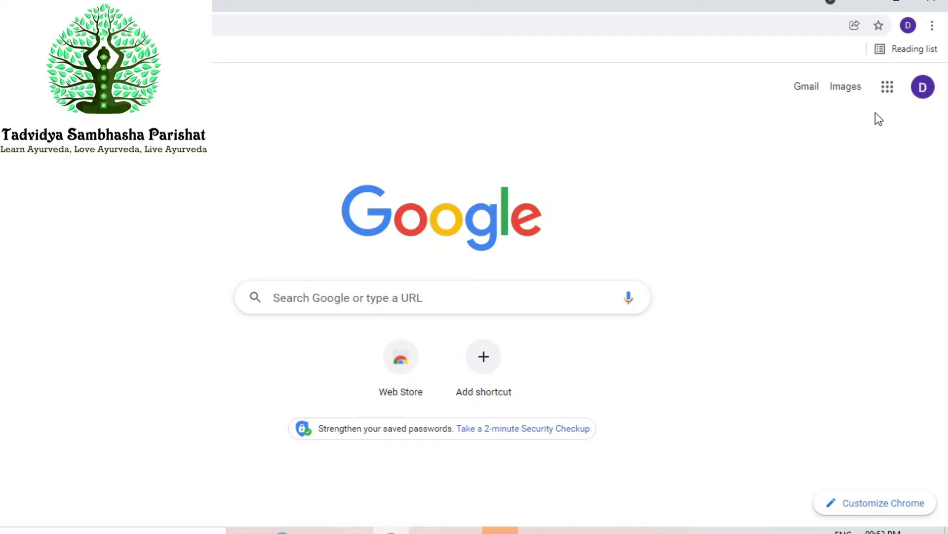
click(888, 89)
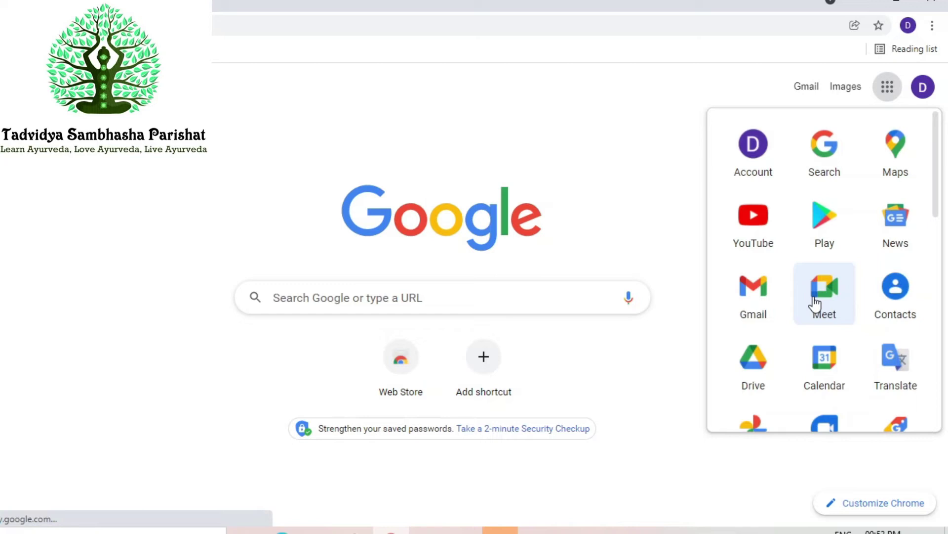
click(813, 298)
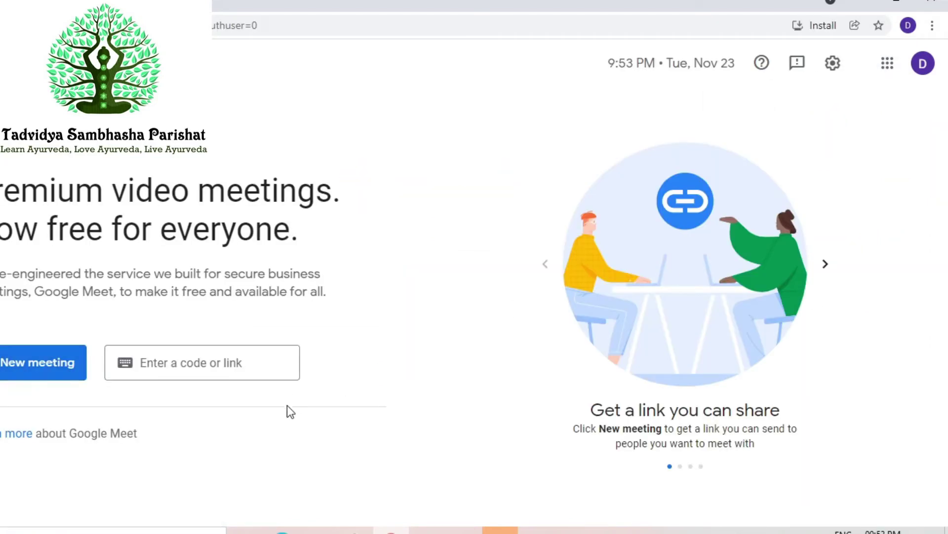
Step: Enter the meeting code and proceed to the meeting's pre-join screen
click(214, 377)
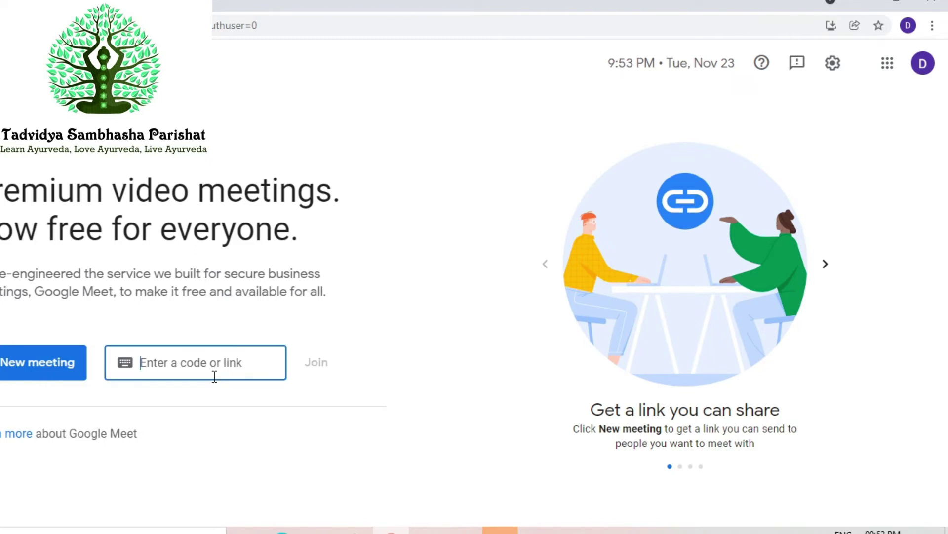
text(tsa)
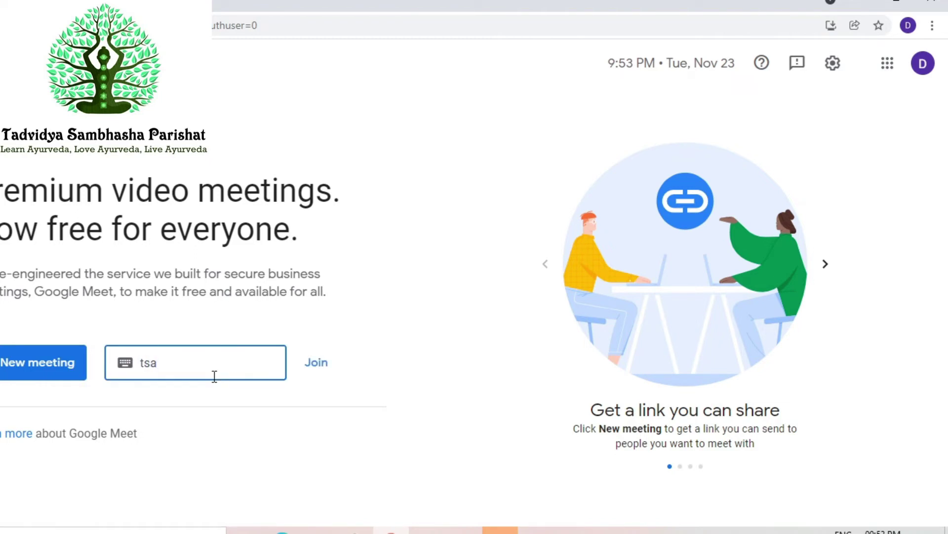
text(zwyirsy)
click(315, 364)
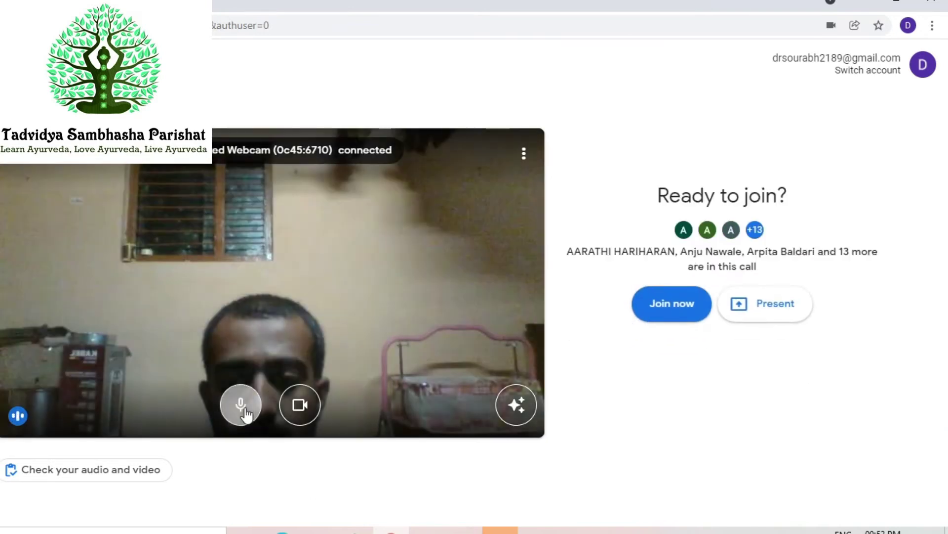
Step: Turn off the microphone and camera and join the meeting
click(246, 414)
click(302, 418)
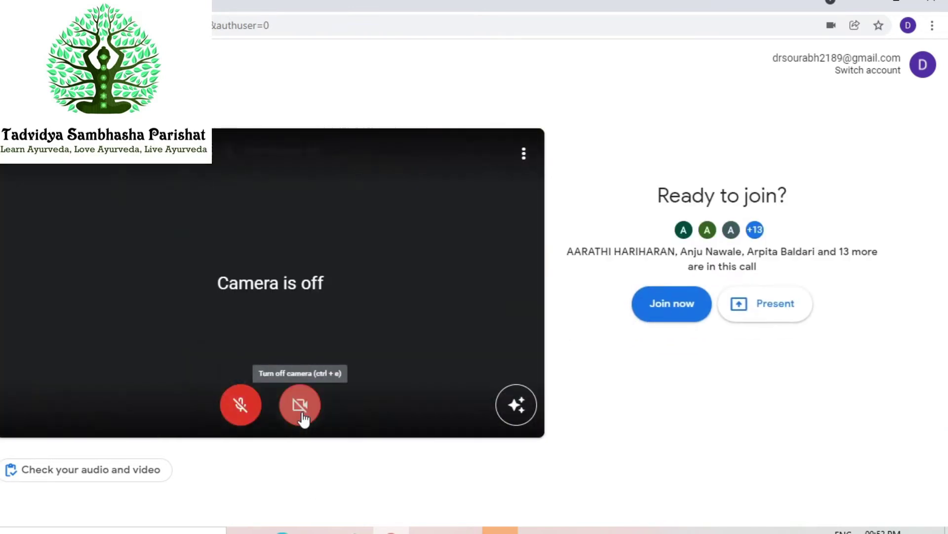
click(690, 304)
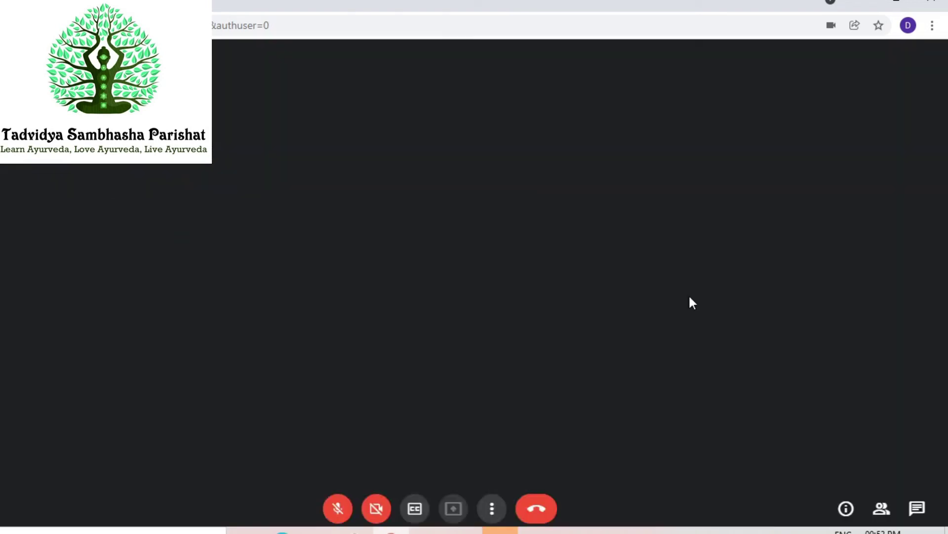